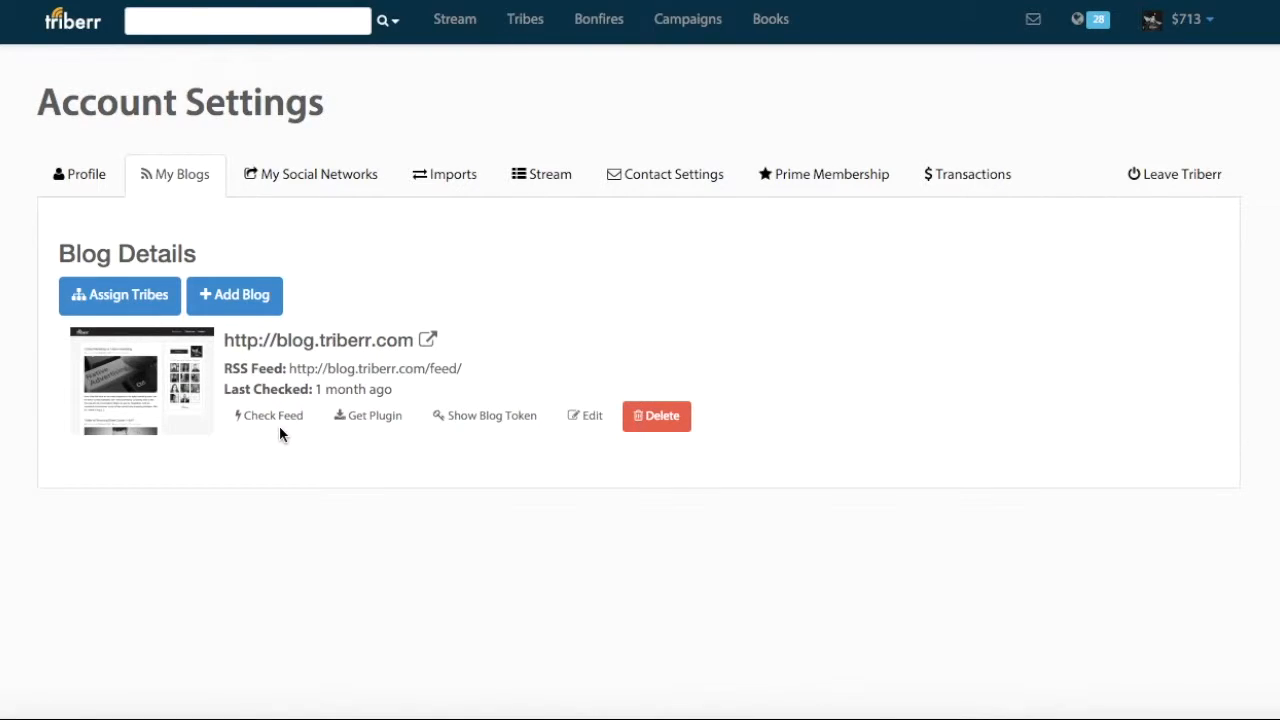
Edit the blog.triberr.com blog entry, set its website name to "Triberr Blog" and save the details
{"action": "left_click", "coordinate": [590, 418]}
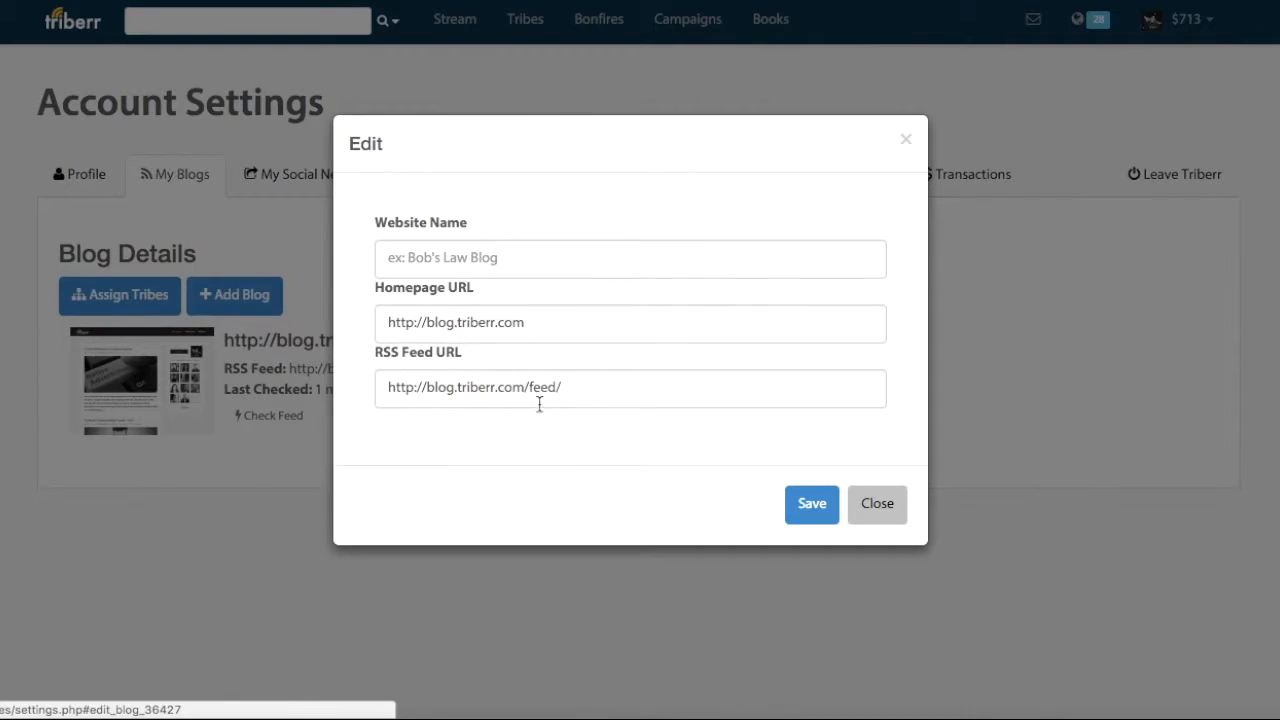
{"action": "left_click", "coordinate": [538, 319]}
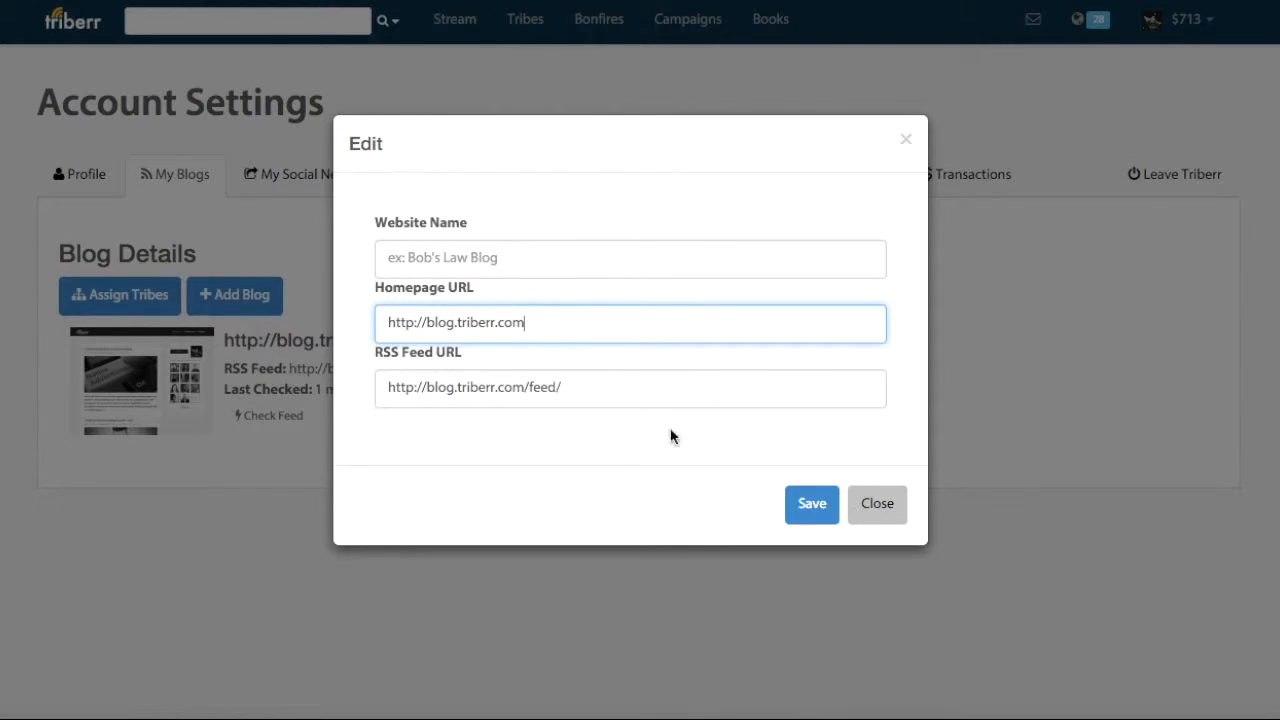
{"action": "left_click", "coordinate": [798, 508]}
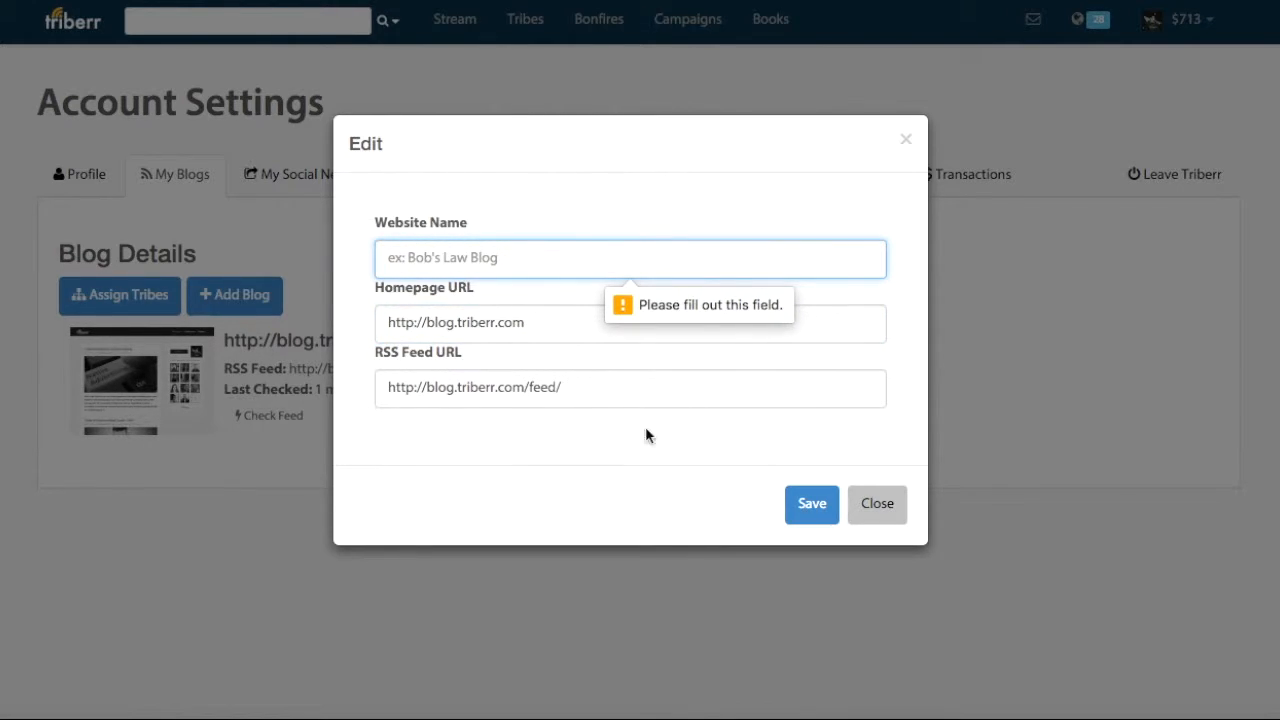
{"action": "left_click", "coordinate": [524, 265]}
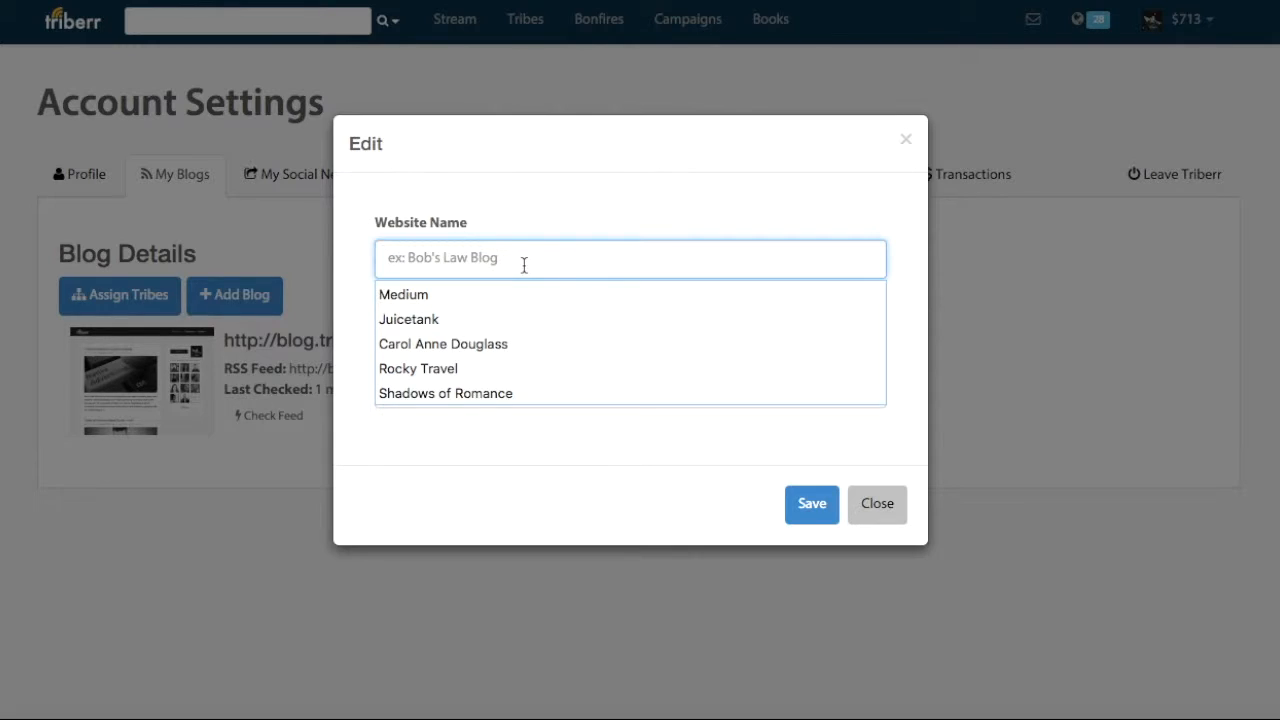
{"action": "type", "text": "Triberr"}
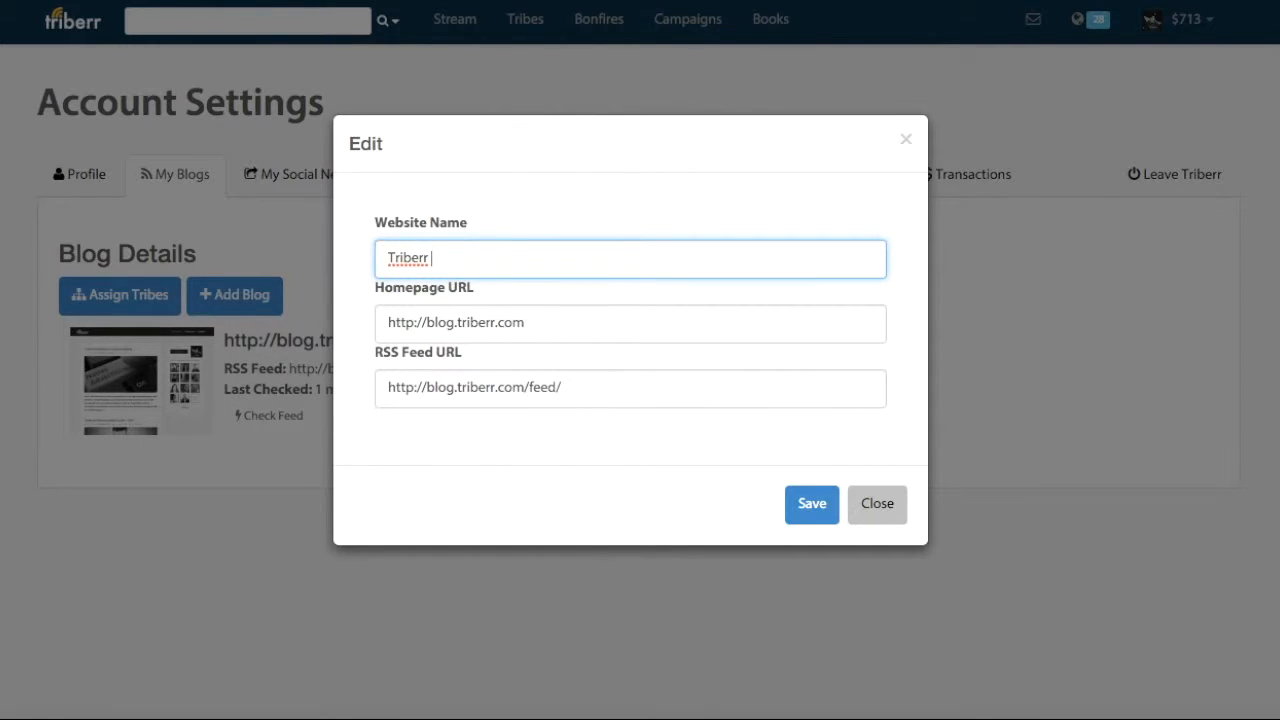
{"action": "type", "text": " Blog"}
{"action": "left_click", "coordinate": [798, 512]}
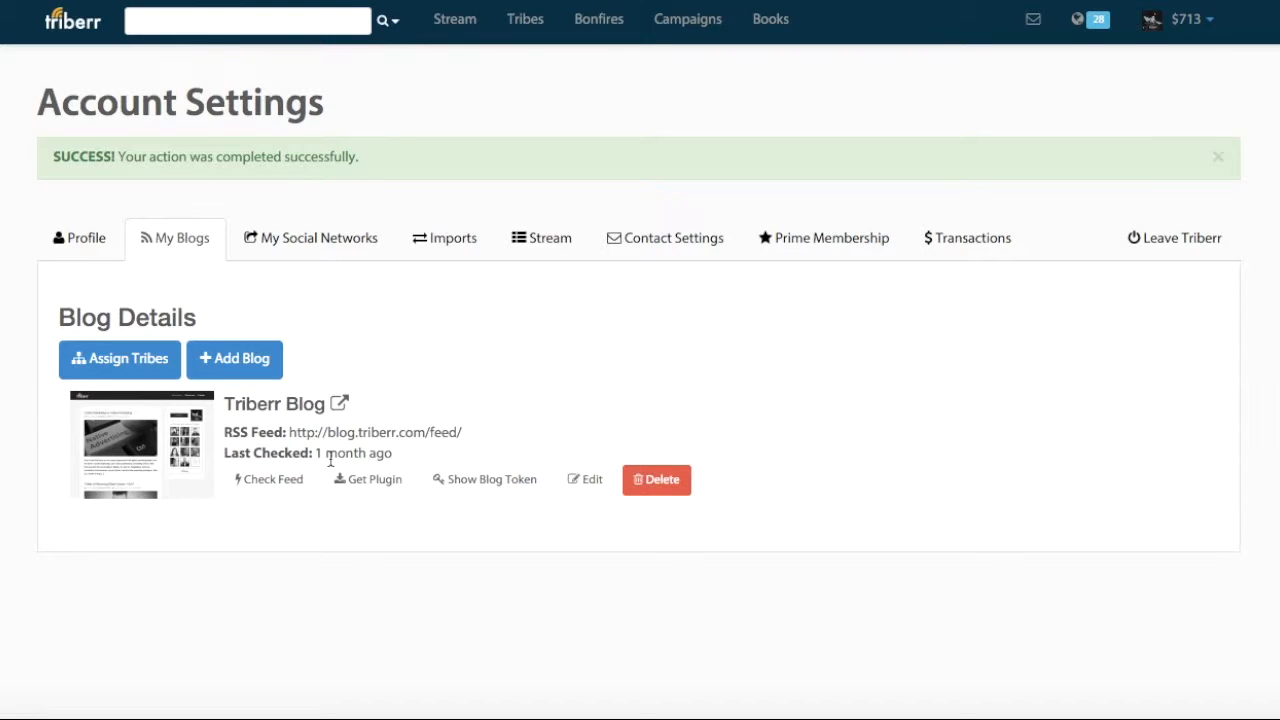
Run a feed check on the Triberr Blog and review the check result for each article
{"action": "left_click", "coordinate": [266, 481]}
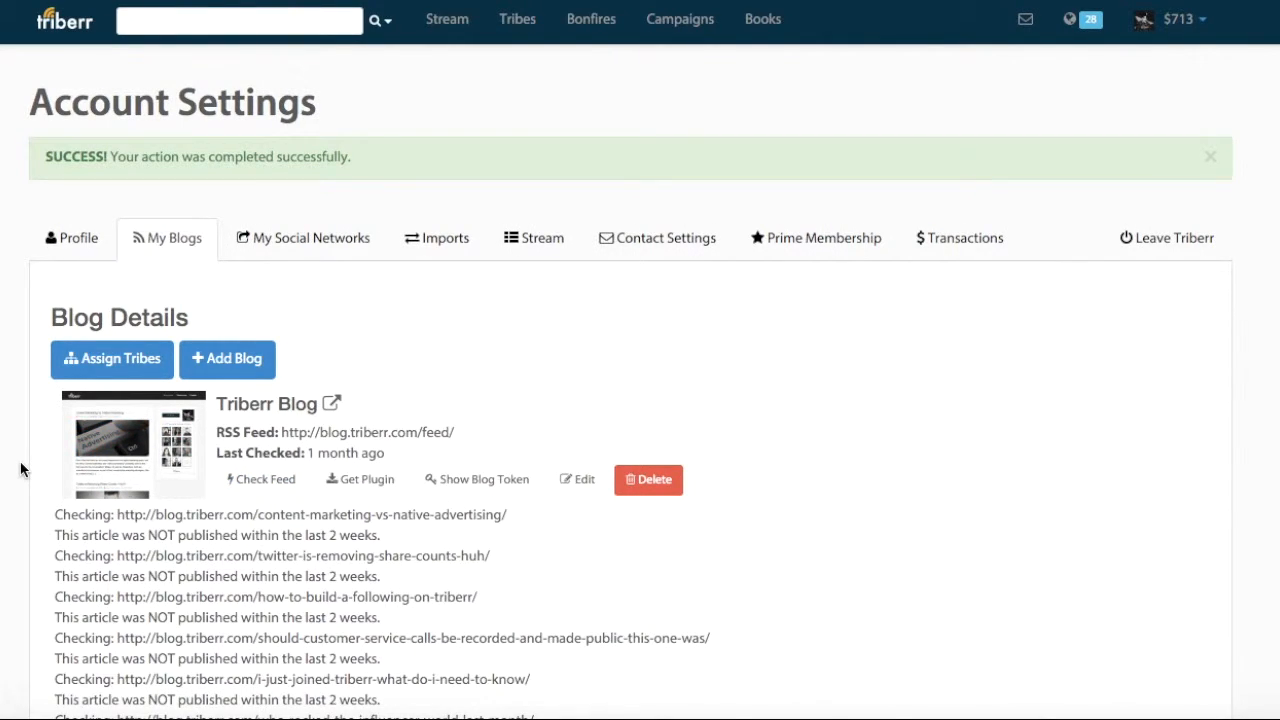
{"action": "scroll", "coordinate": [21, 470], "scroll_direction": "down", "scroll_amount": 3}
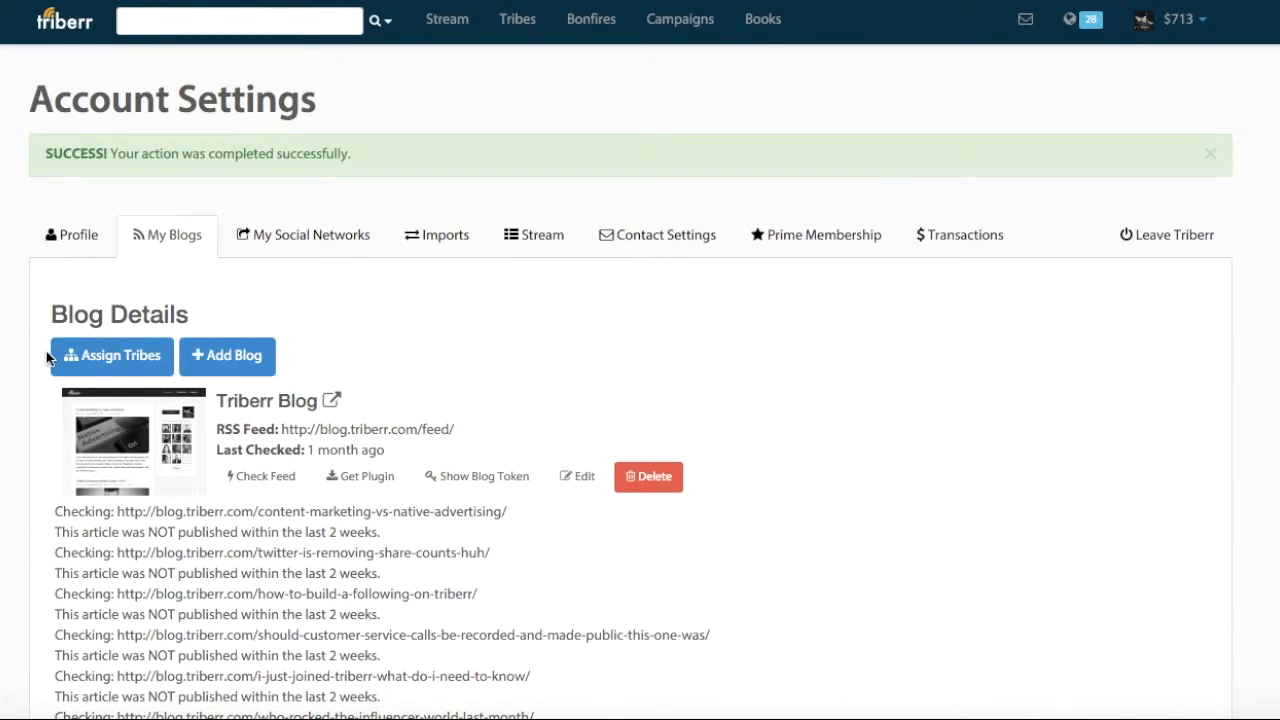
{"action": "scroll", "coordinate": [46, 358], "scroll_direction": "down", "scroll_amount": 1}
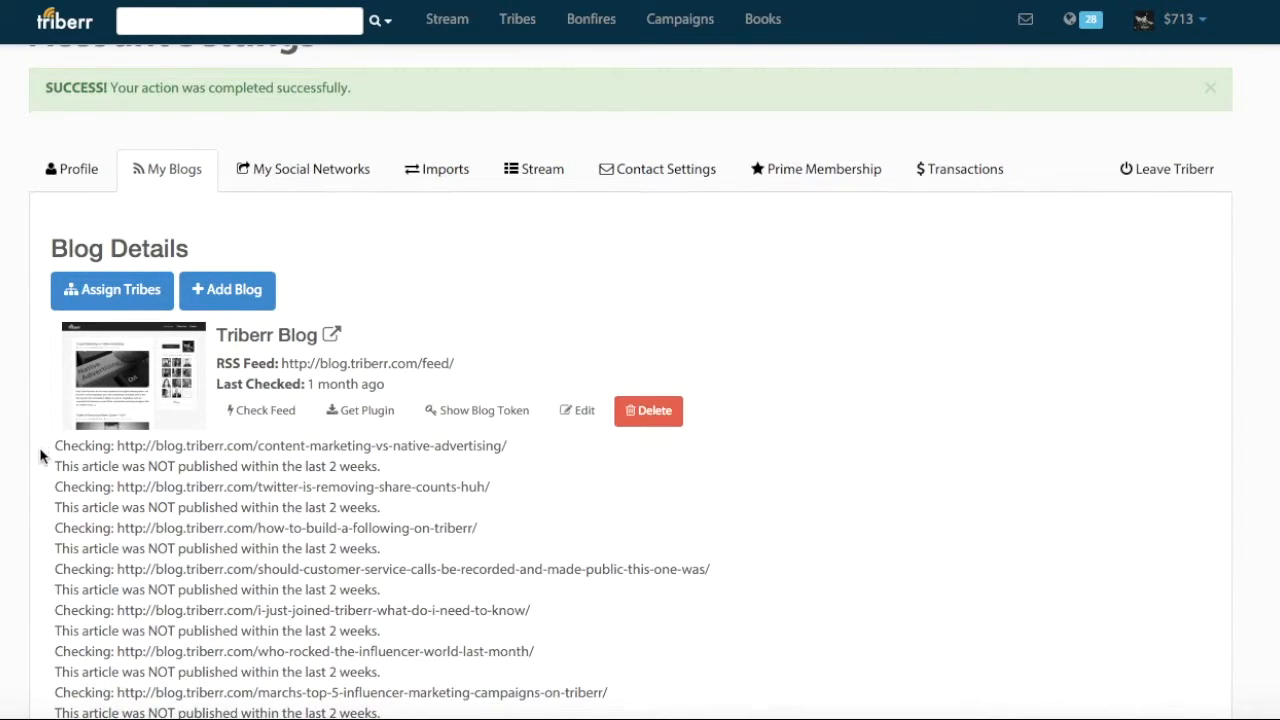
{"action": "scroll", "coordinate": [40, 456], "scroll_direction": "up", "scroll_amount": 1}
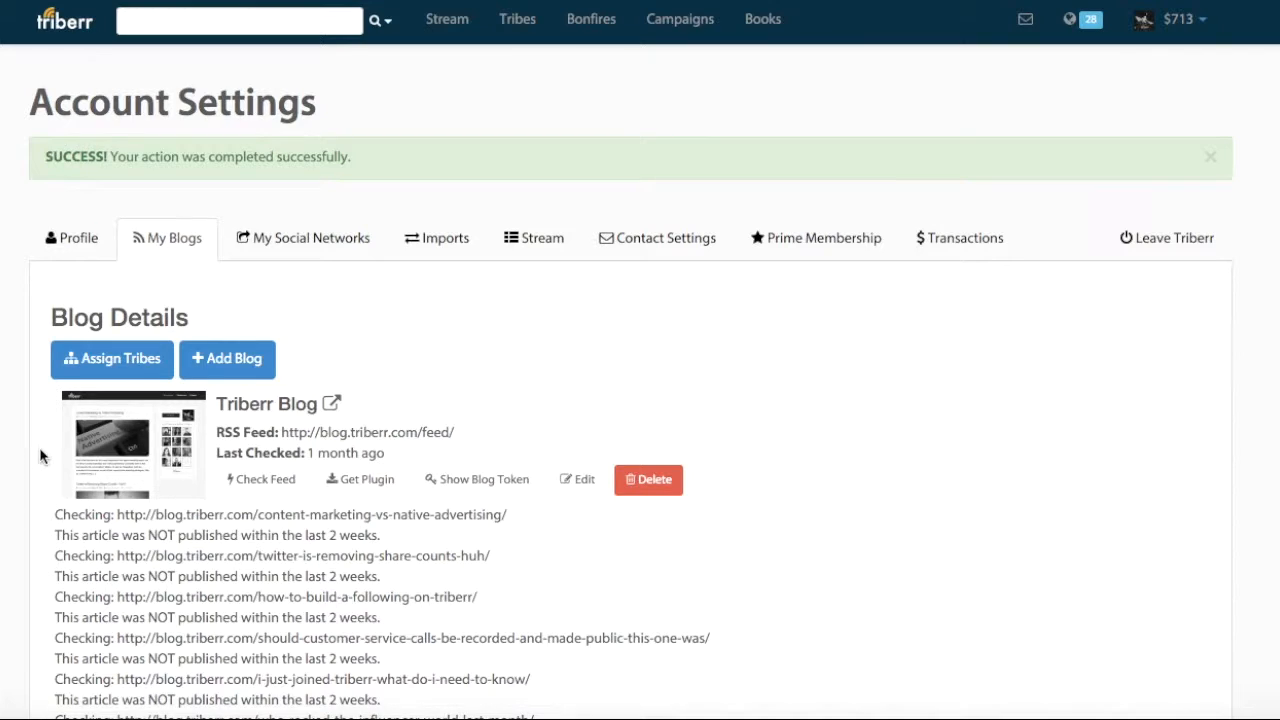
{"action": "scroll", "coordinate": [40, 456], "scroll_direction": "down", "scroll_amount": 1}
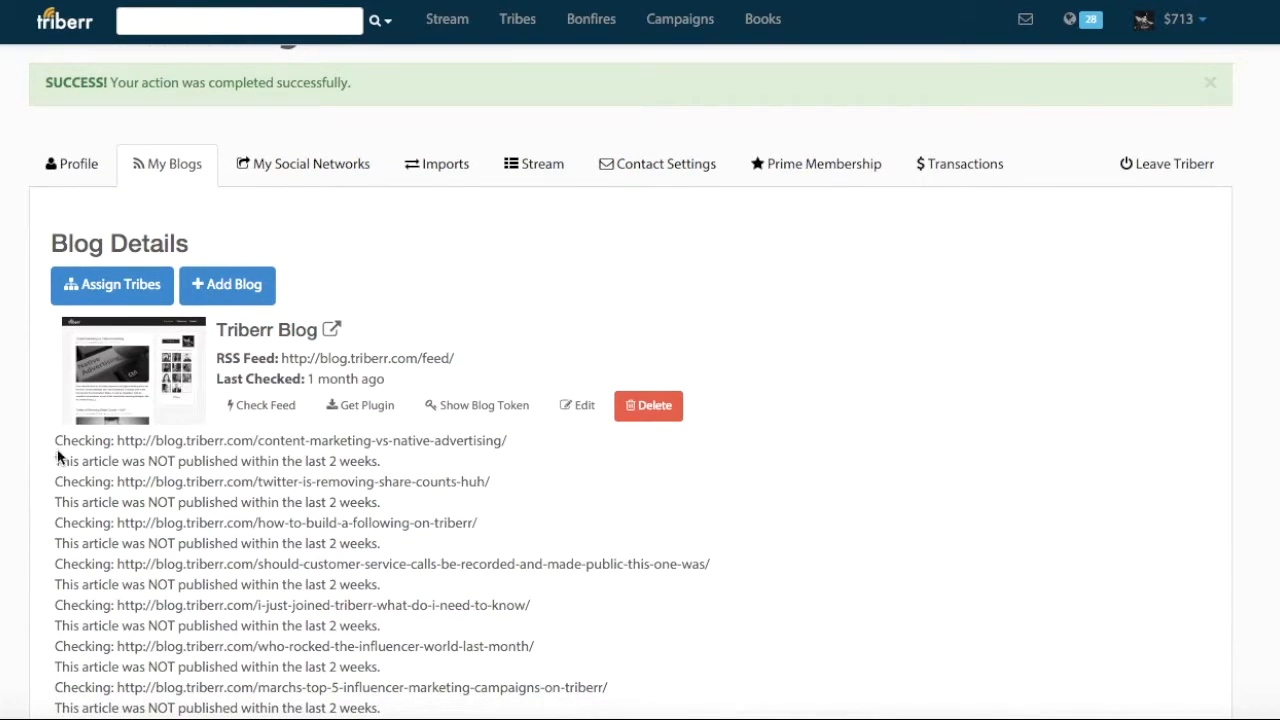
{"action": "scroll", "coordinate": [358, 570], "scroll_direction": "down", "scroll_amount": 2}
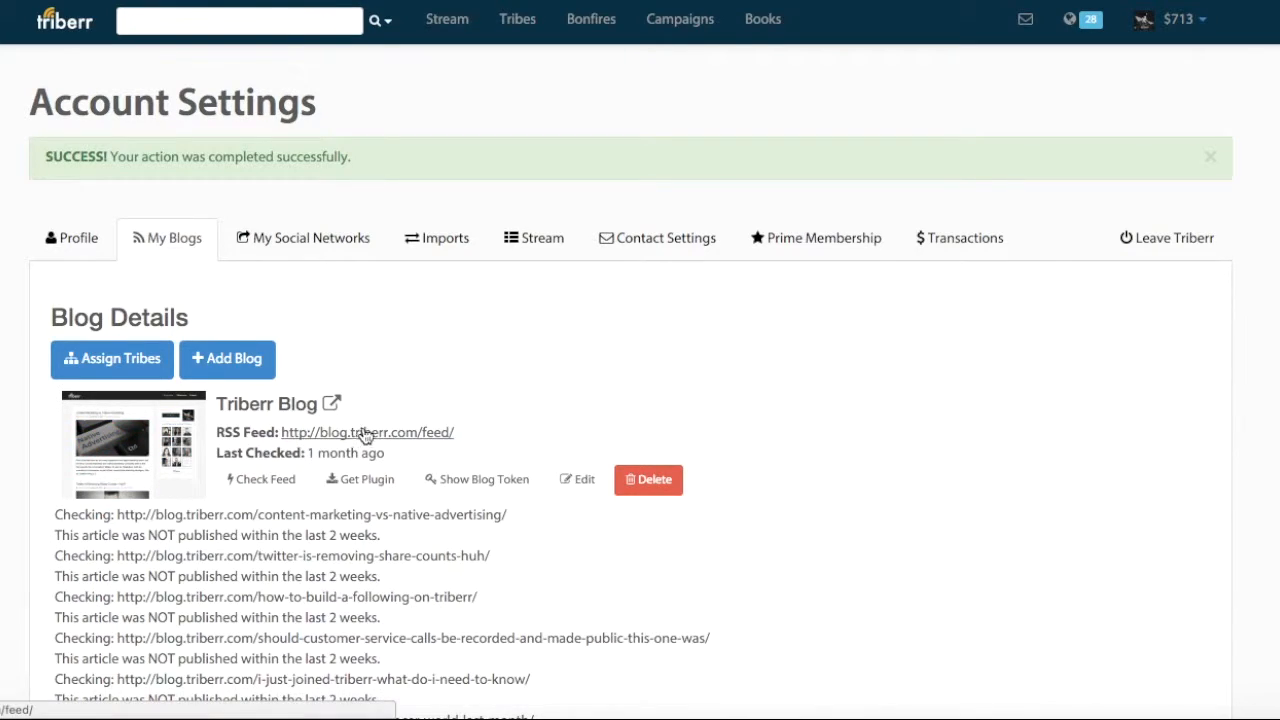
{"action": "left_click_drag", "start_coordinate": [460, 440], "coordinate": [283, 442]}
{"action": "key", "text": "super+c"}
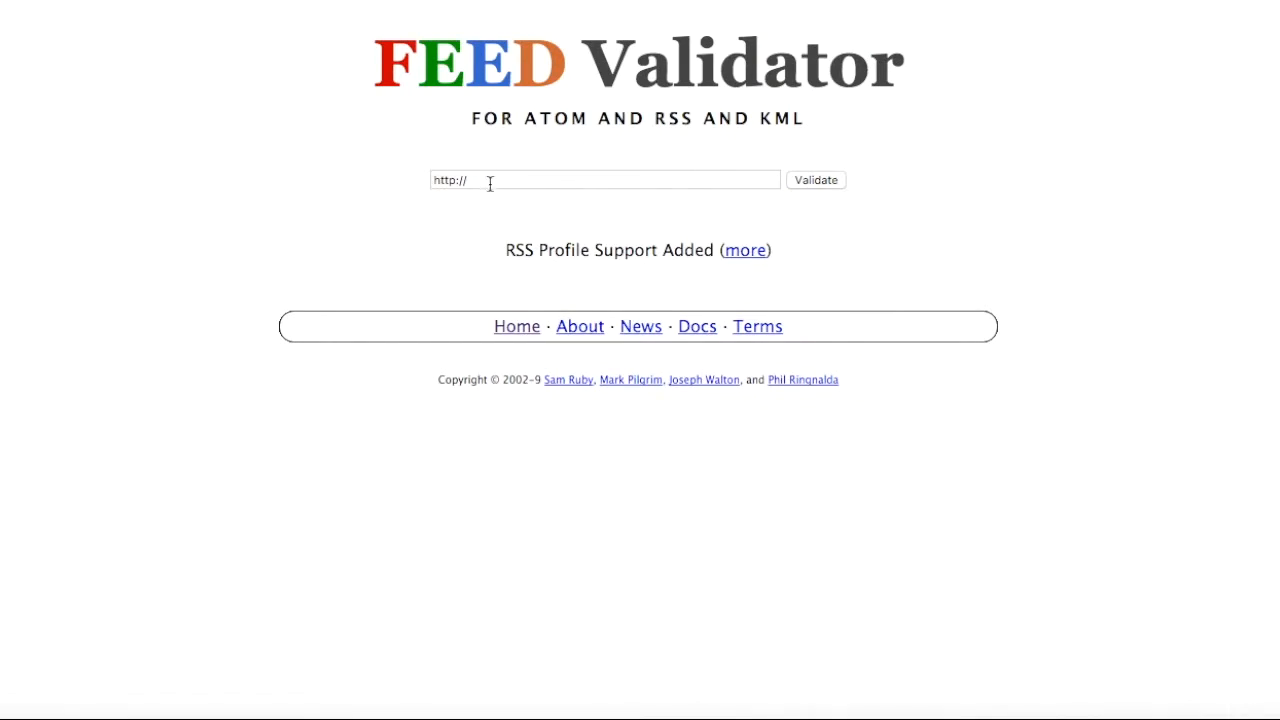
{"action": "triple_click", "coordinate": [491, 180]}
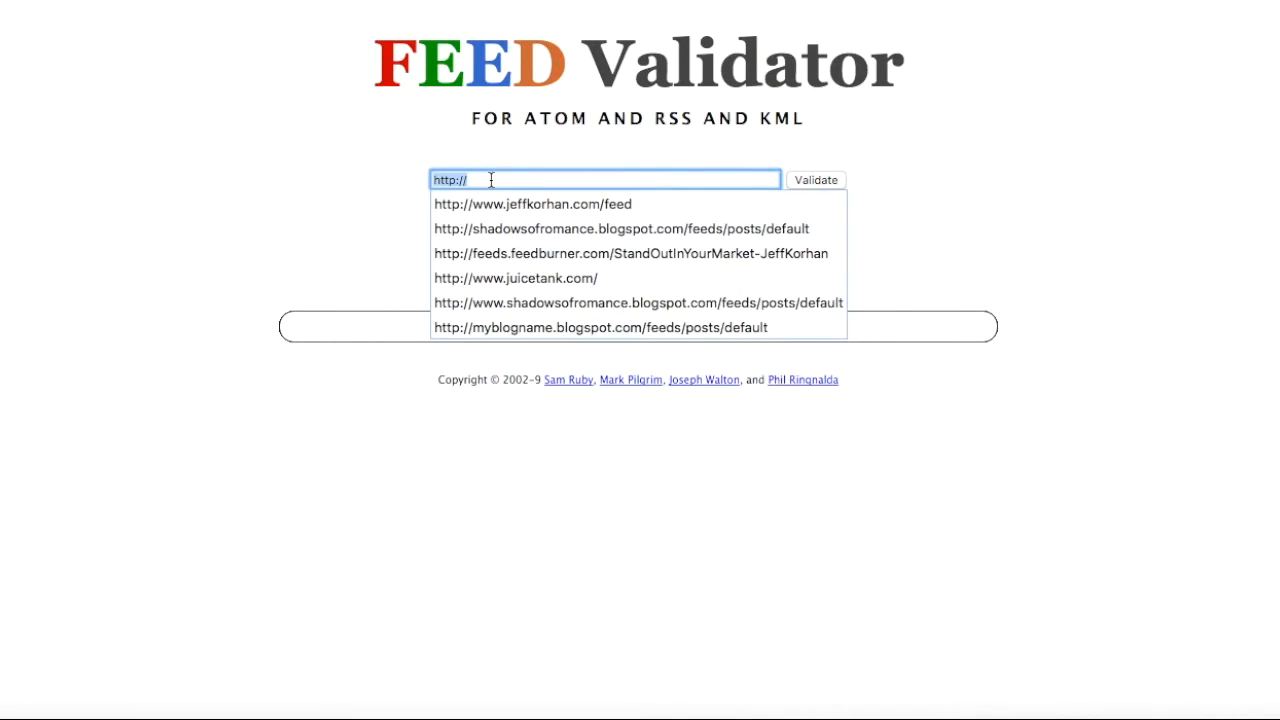
{"action": "key", "text": "super+v"}
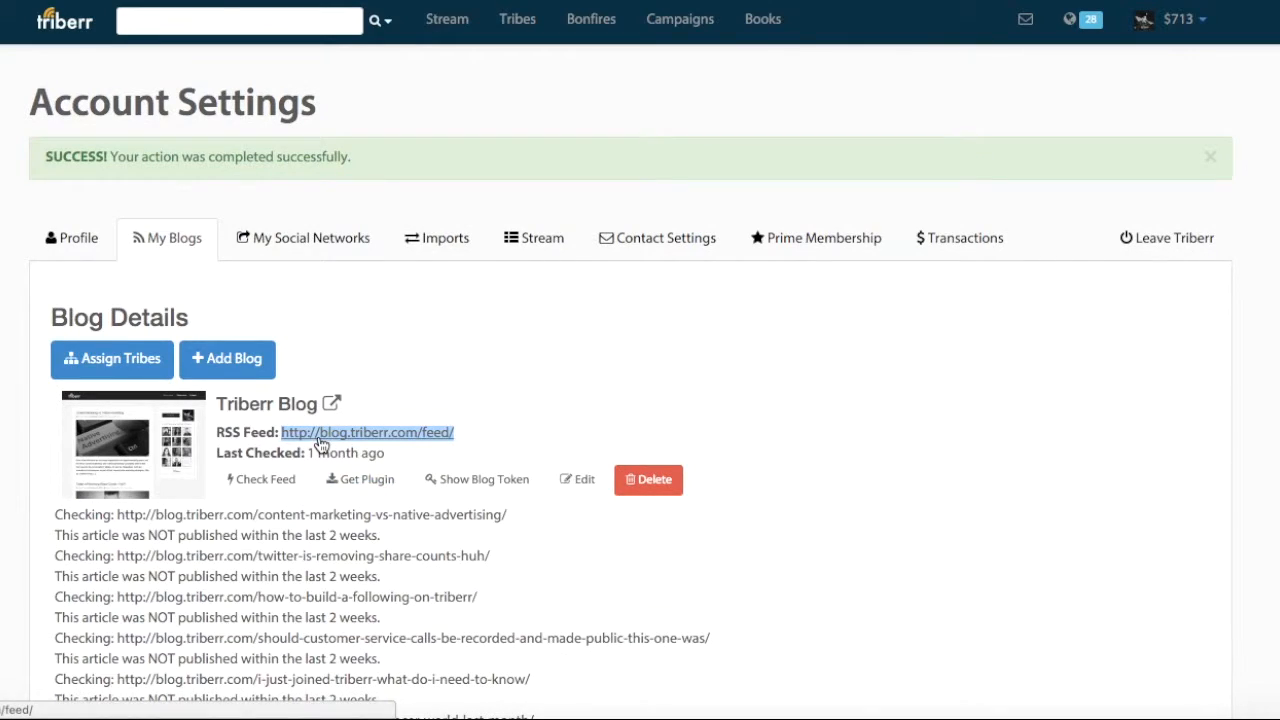
{"action": "left_click_drag", "start_coordinate": [470, 440], "coordinate": [271, 434]}
{"action": "key", "text": "super+c"}
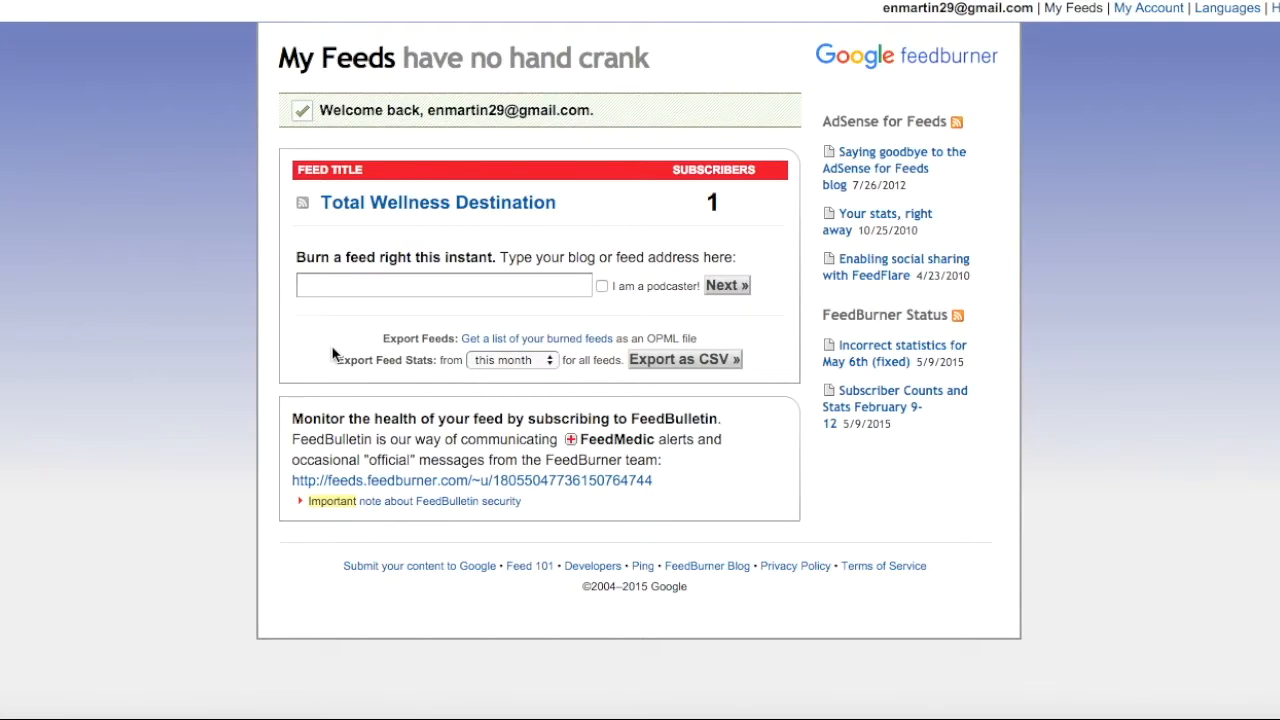
{"action": "left_click", "coordinate": [352, 288]}
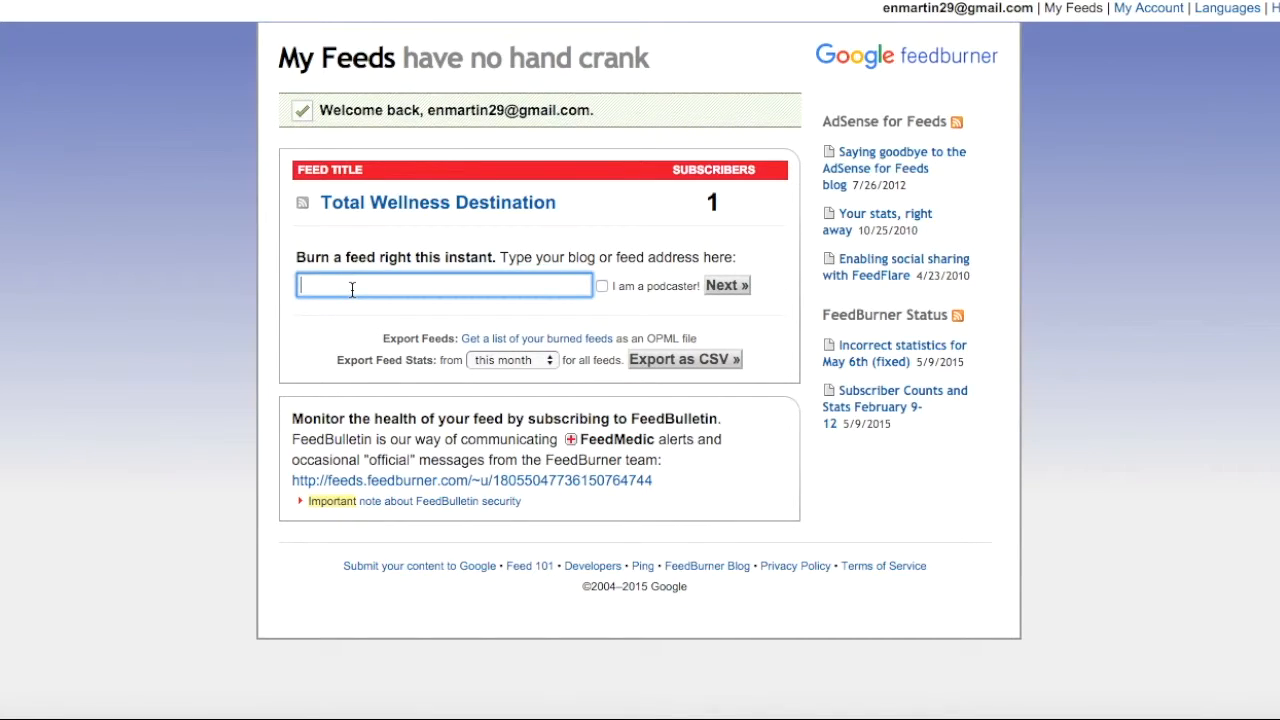
{"action": "key", "text": "super+v"}
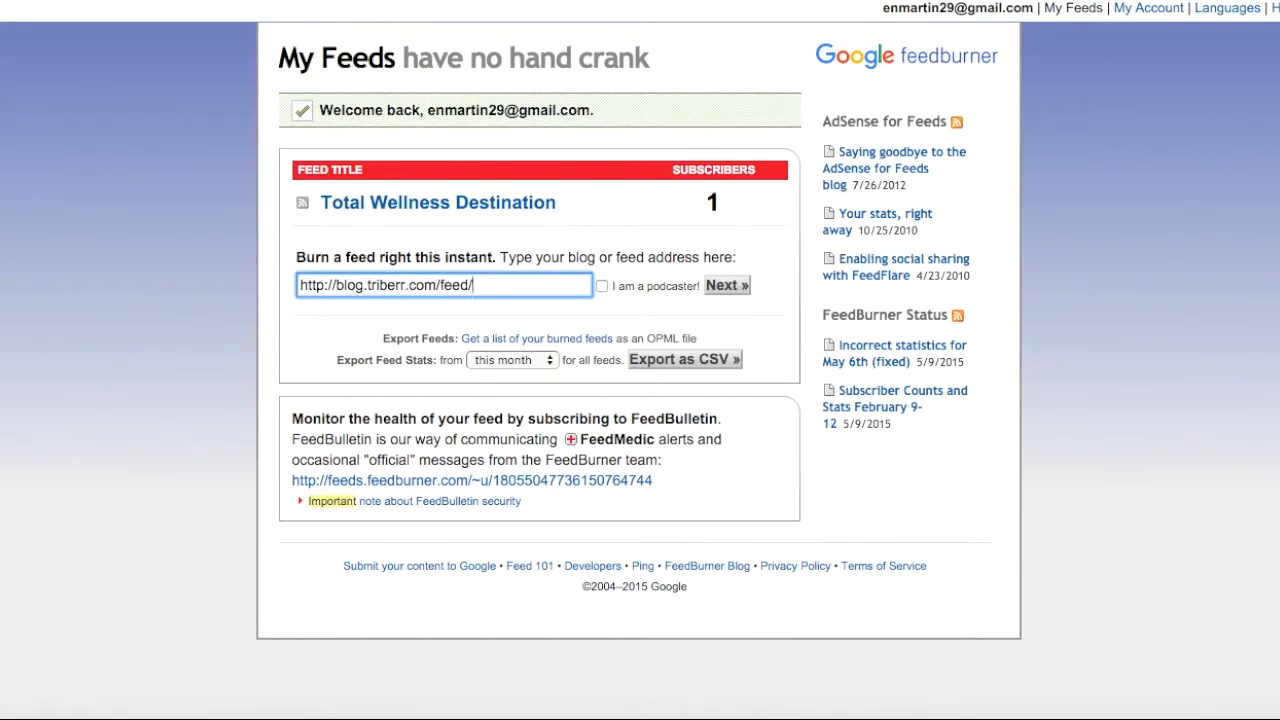
{"action": "key", "text": "Return"}
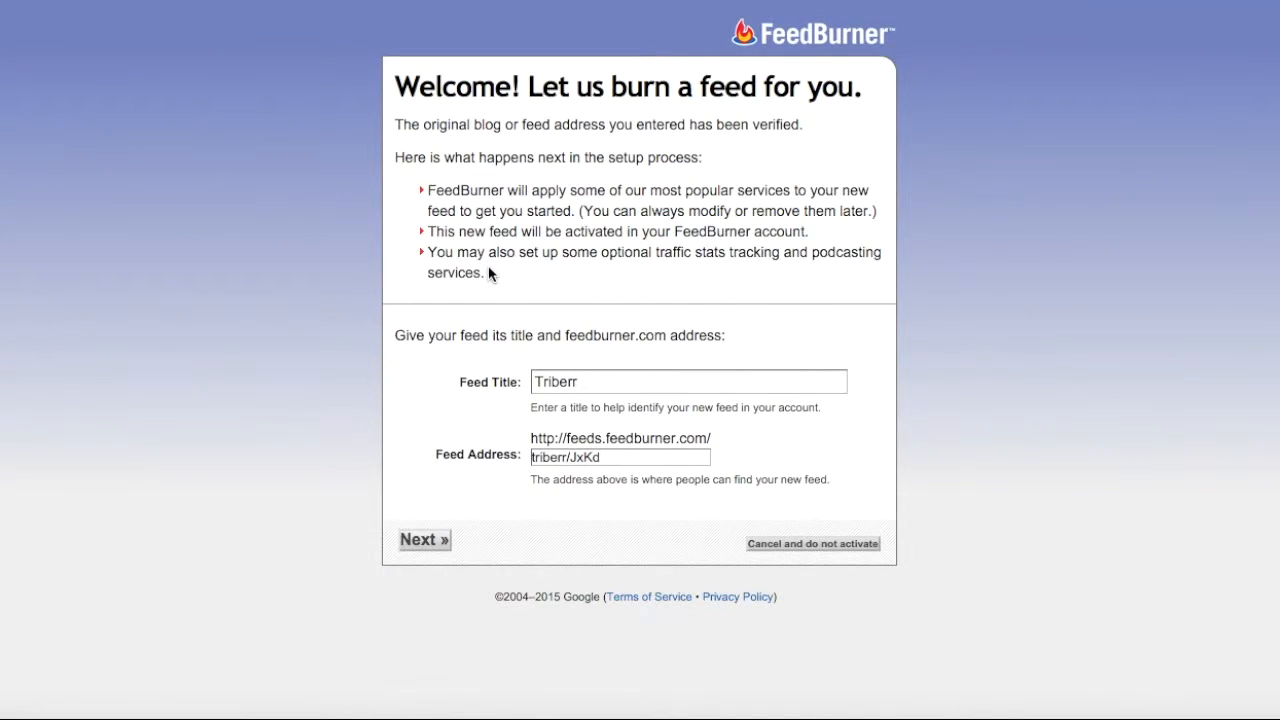
Activate the new feed with the title Triberr and address triberr/JxKd, keeping the default traffic statistics options
{"action": "left_click", "coordinate": [417, 541]}
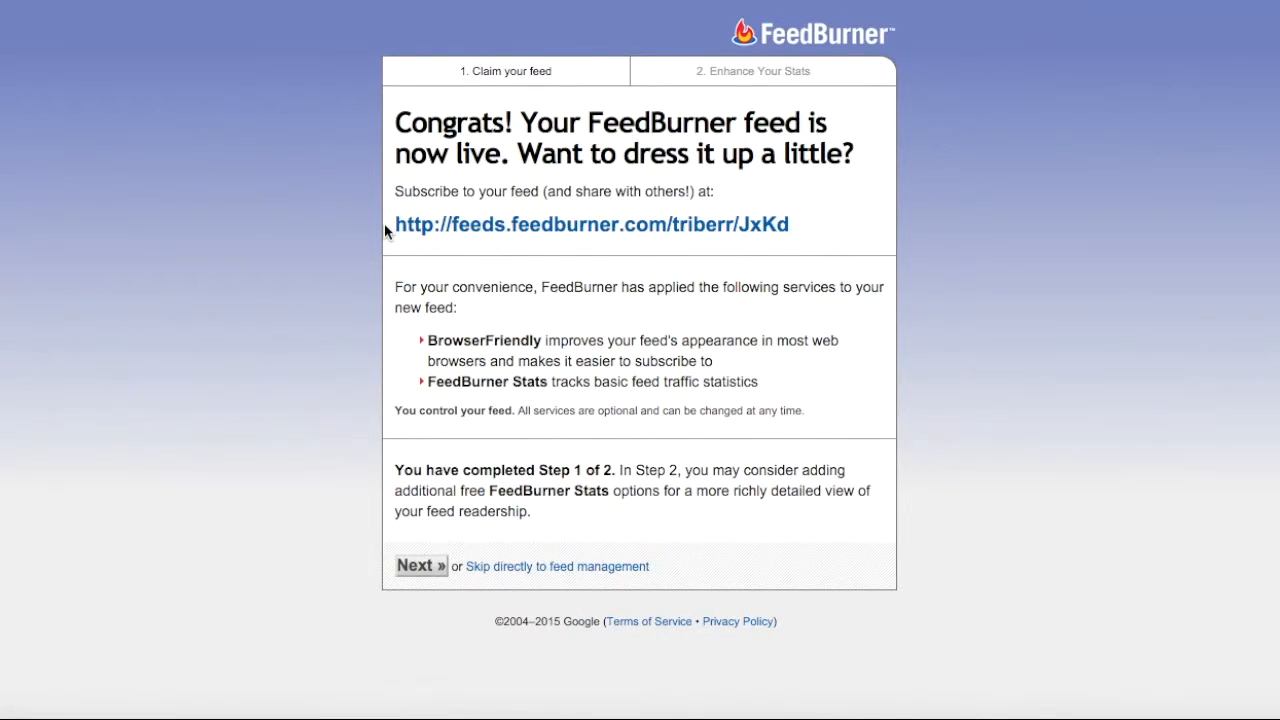
{"action": "left_click_drag", "start_coordinate": [388, 223], "coordinate": [860, 214]}
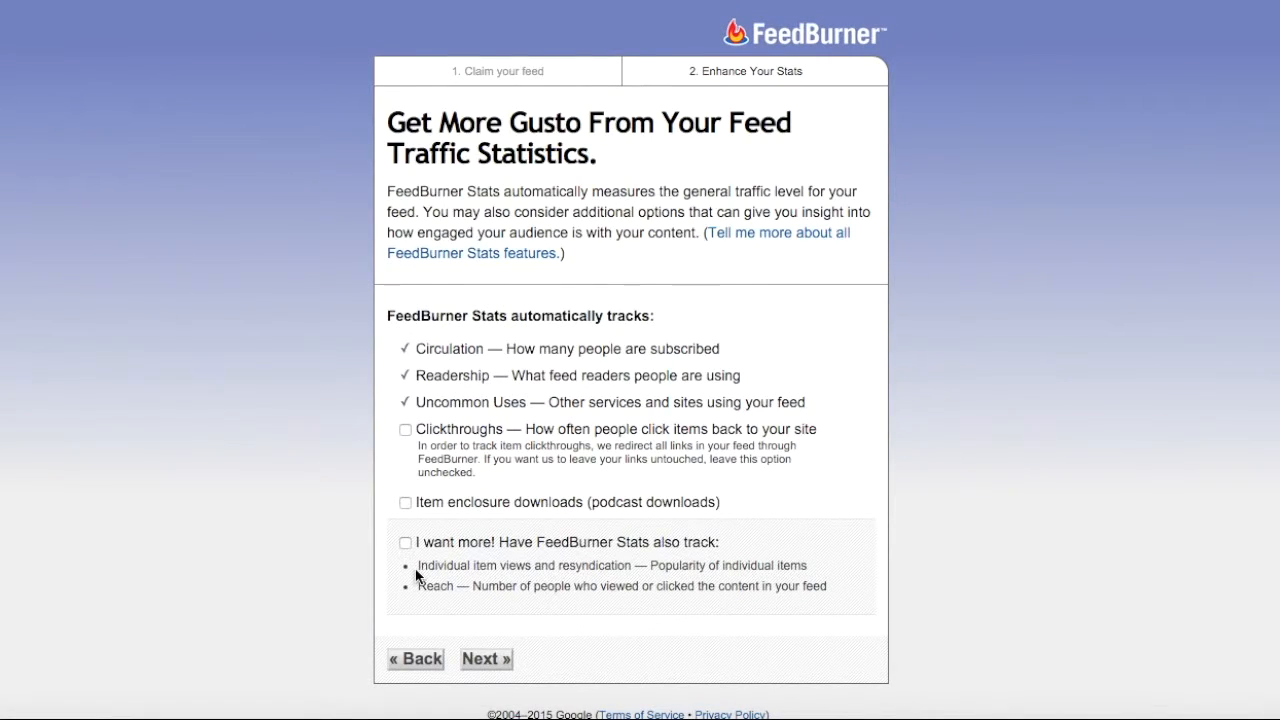
{"action": "scroll", "coordinate": [416, 572], "scroll_direction": "down", "scroll_amount": 1}
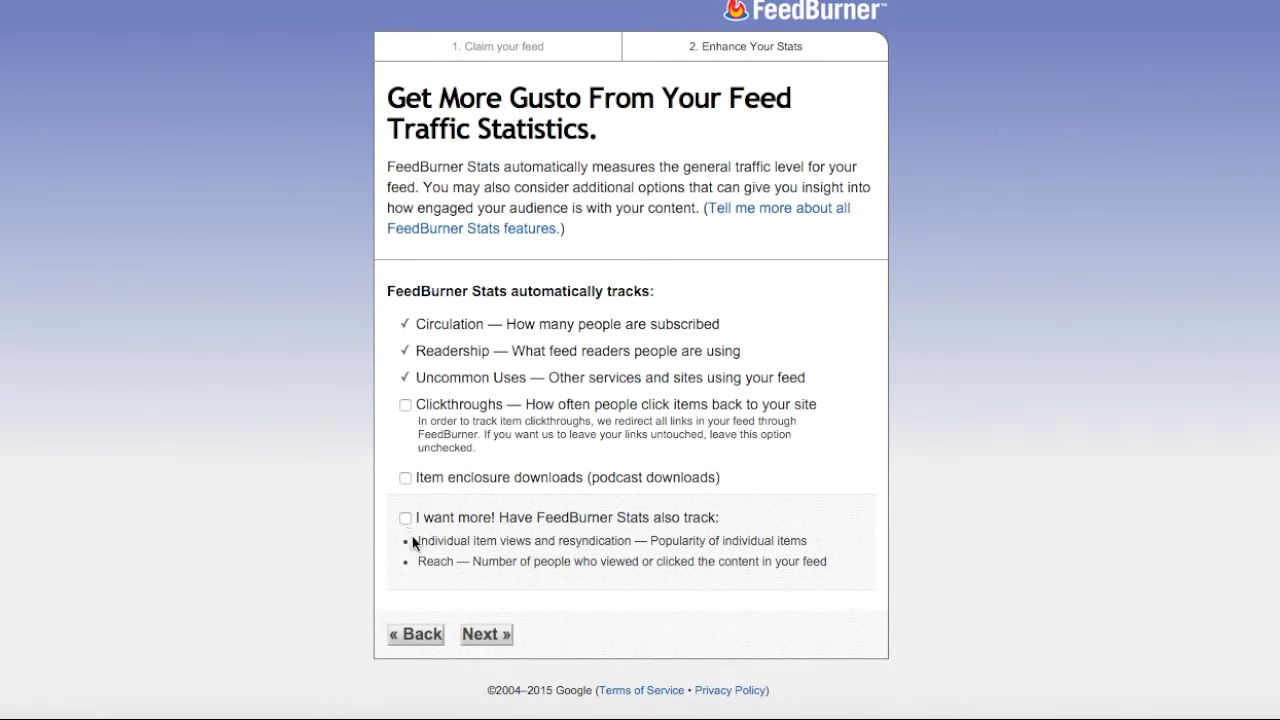
{"action": "left_click", "coordinate": [486, 635]}
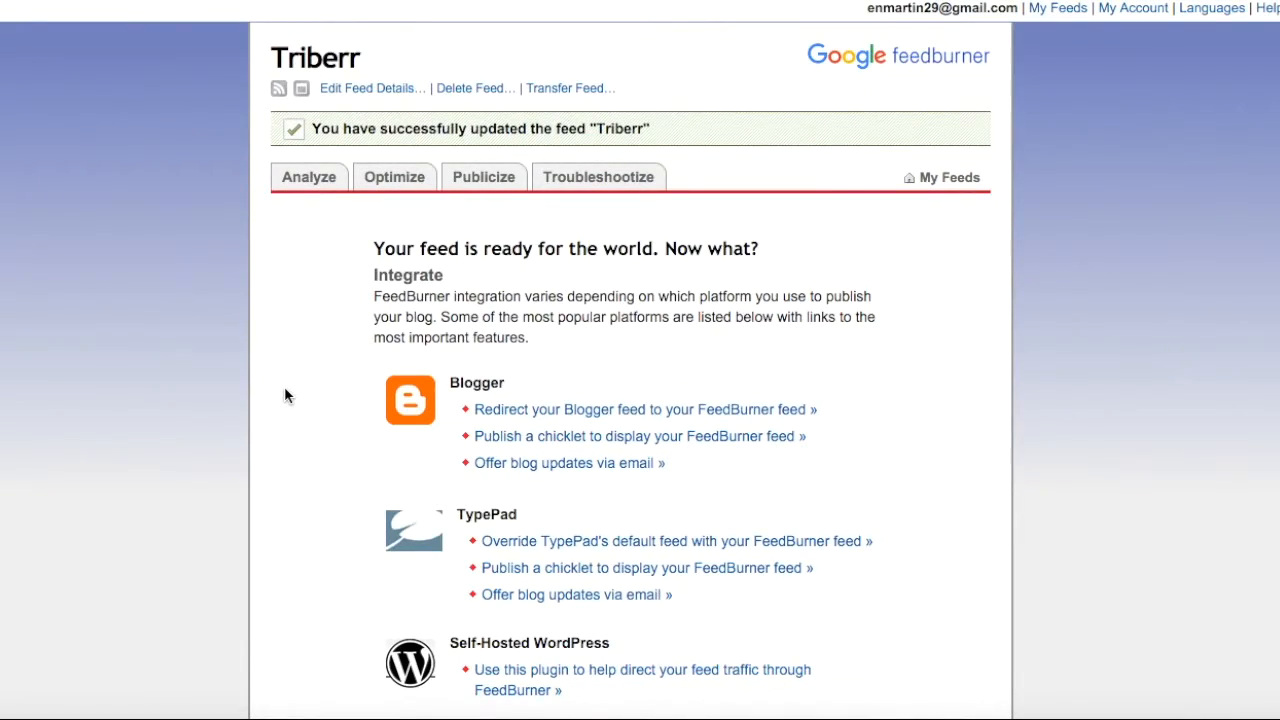
Open the Triberr feed's details in FeedBurner and examine its feedburner.com feed address
{"action": "scroll", "coordinate": [280, 353], "scroll_direction": "down", "scroll_amount": 5}
{"action": "scroll", "coordinate": [280, 353], "scroll_direction": "up", "scroll_amount": 5}
{"action": "left_click", "coordinate": [376, 92]}
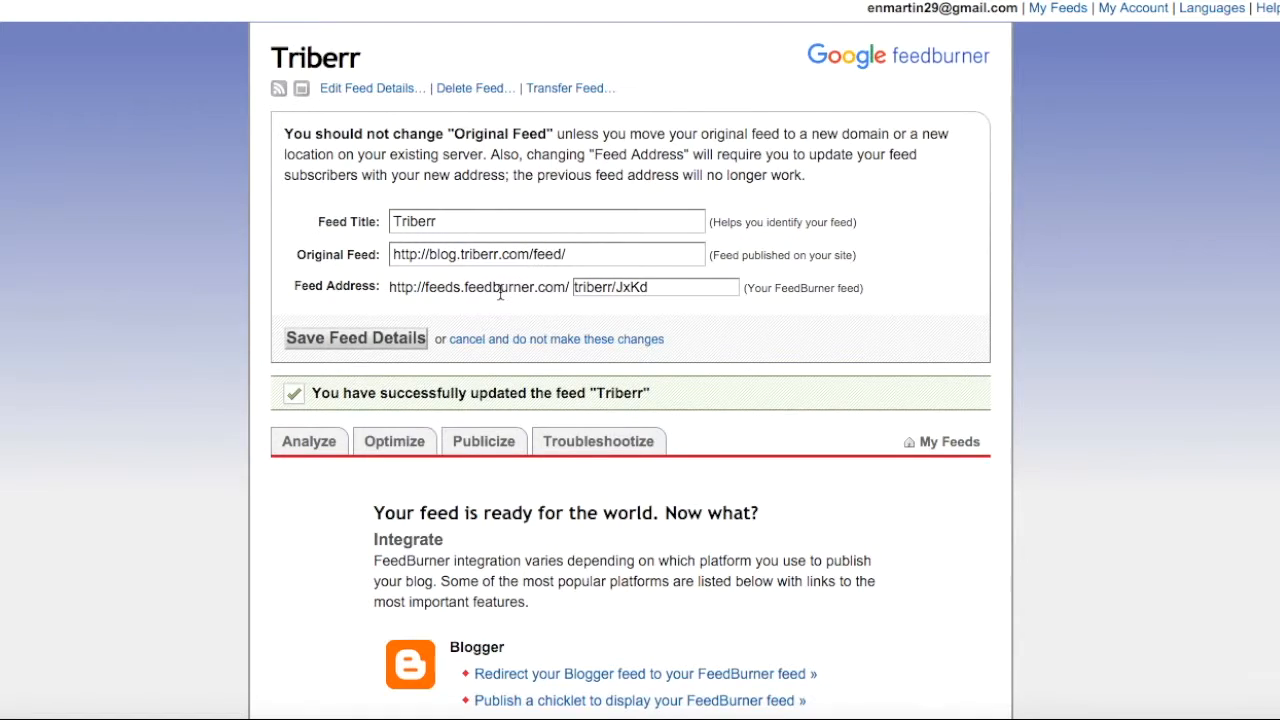
{"action": "left_click_drag", "start_coordinate": [397, 287], "coordinate": [578, 294]}
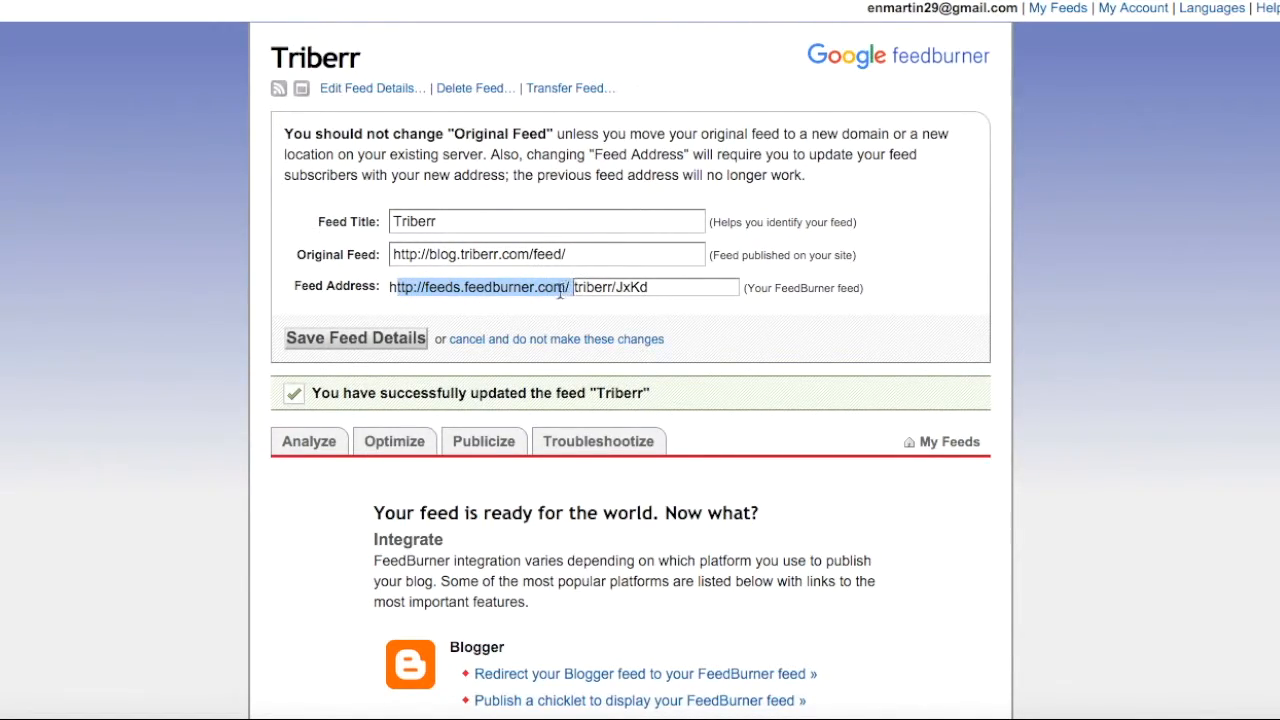
Switch back to Triberr, open the Triberr Blog's details for editing and save them with the existing RSS feed URL
{"action": "left_click", "coordinate": [184, 2]}
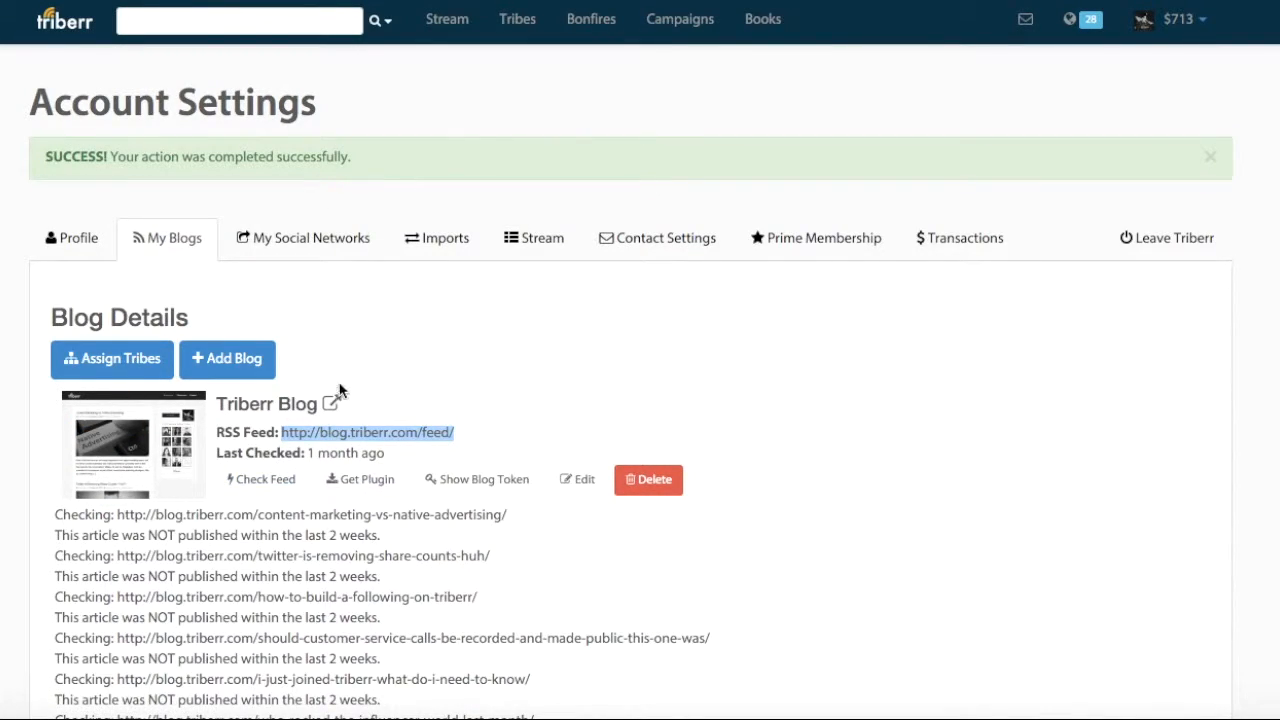
{"action": "left_click", "coordinate": [580, 479]}
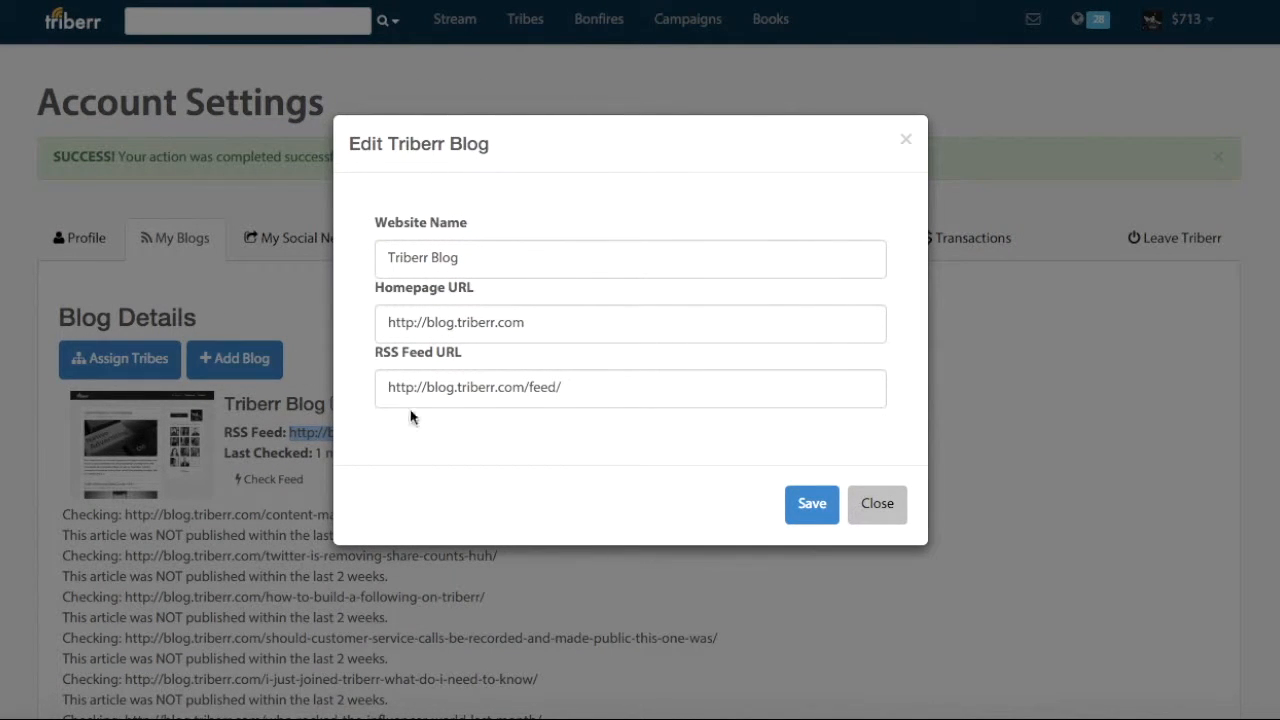
{"action": "left_click", "coordinate": [812, 506]}
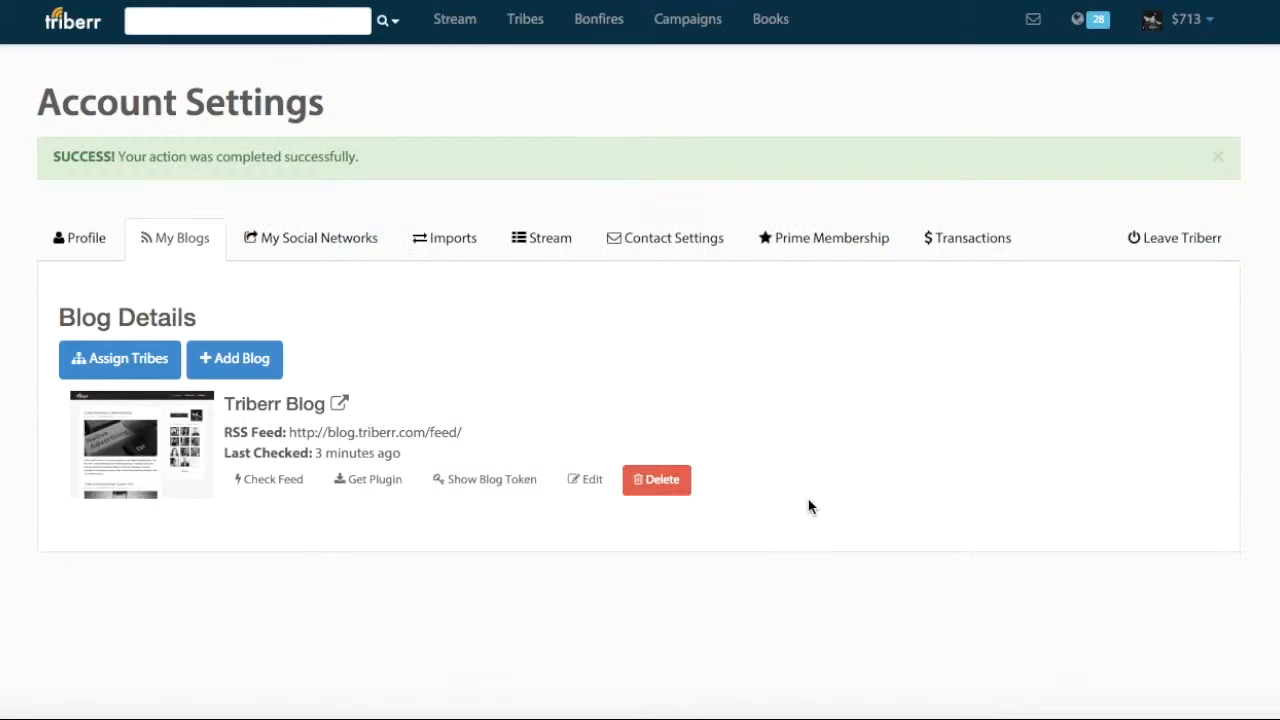